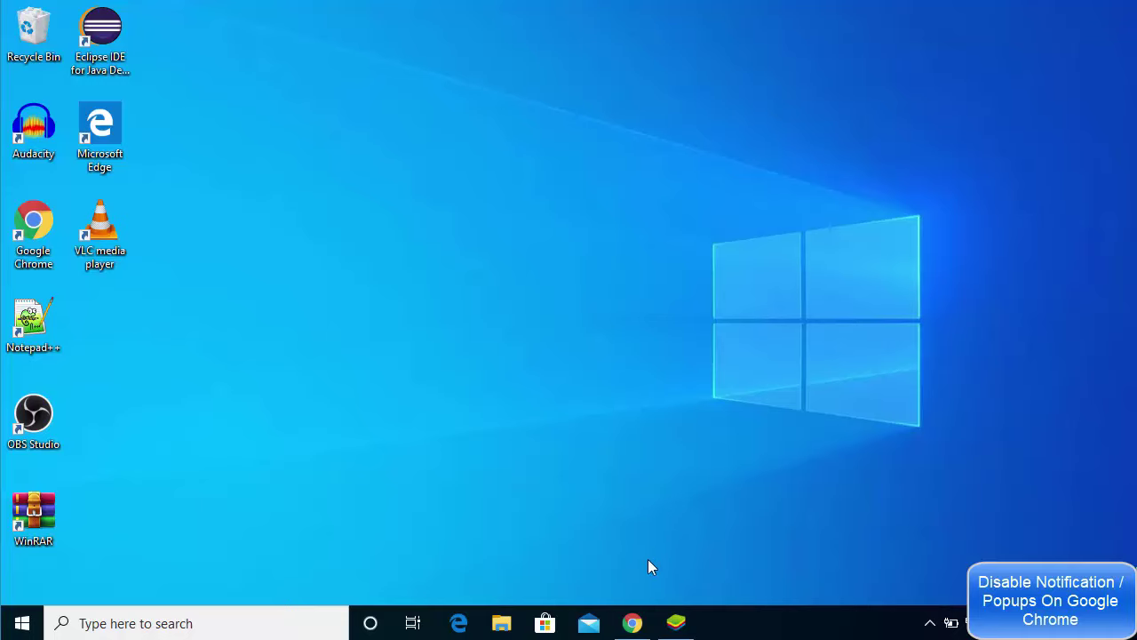
- Launch Google Chrome from the taskbar, showing the popuptest.com home page
{"action": "left_click", "coordinate": [633, 623]}
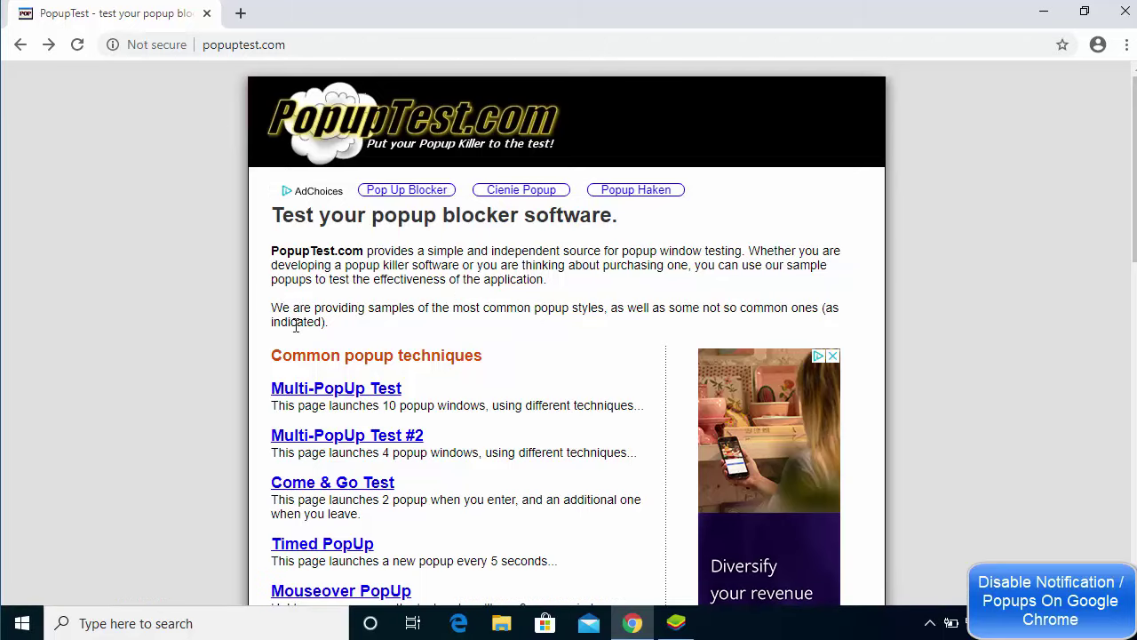
- Run the Multi-PopUp Test and spread popup windows 3–6 apart on screen
{"action": "left_click", "coordinate": [334, 397]}
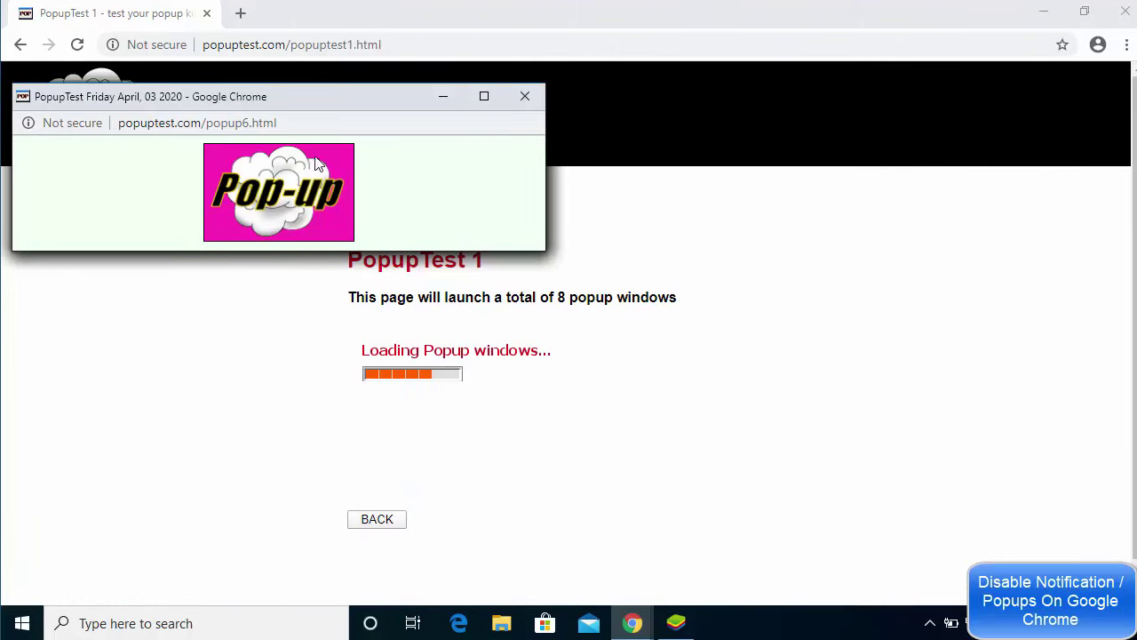
{"action": "left_click_drag", "start_coordinate": [282, 94], "coordinate": [471, 272]}
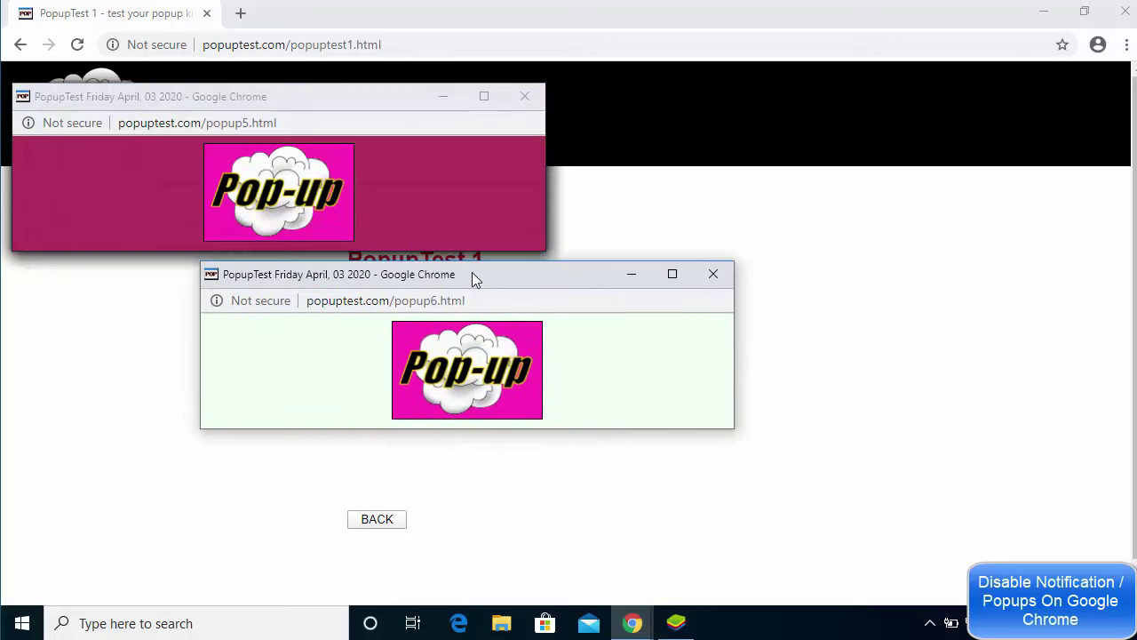
{"action": "left_click", "coordinate": [349, 105]}
{"action": "left_click_drag", "start_coordinate": [354, 109], "coordinate": [488, 294]}
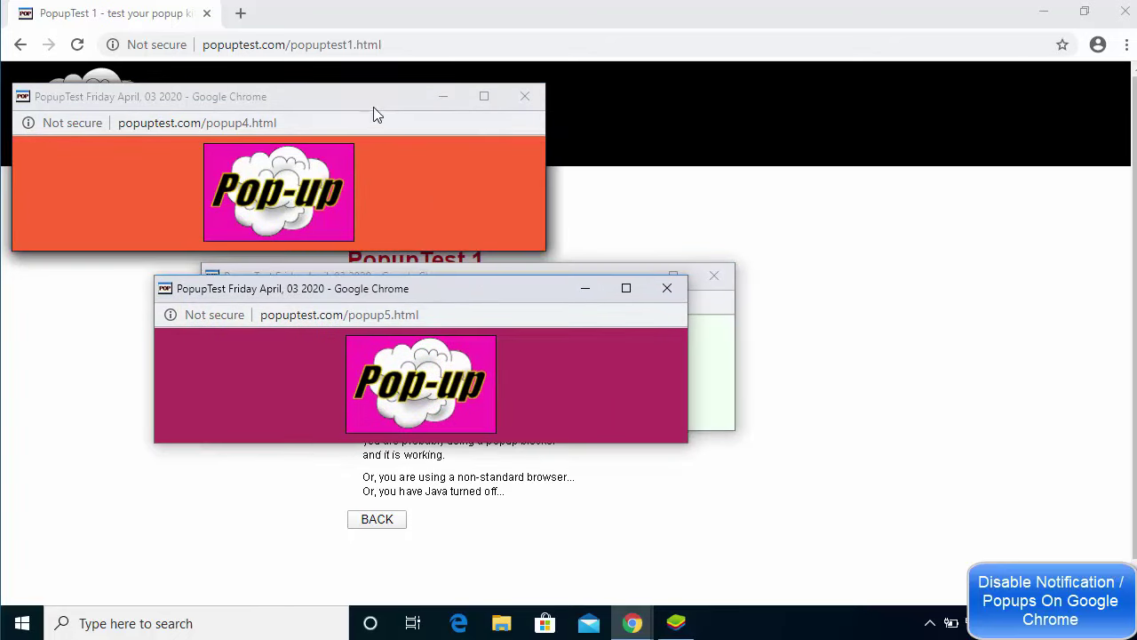
{"action": "left_click_drag", "start_coordinate": [376, 112], "coordinate": [520, 287]}
{"action": "left_click_drag", "start_coordinate": [350, 97], "coordinate": [452, 240]}
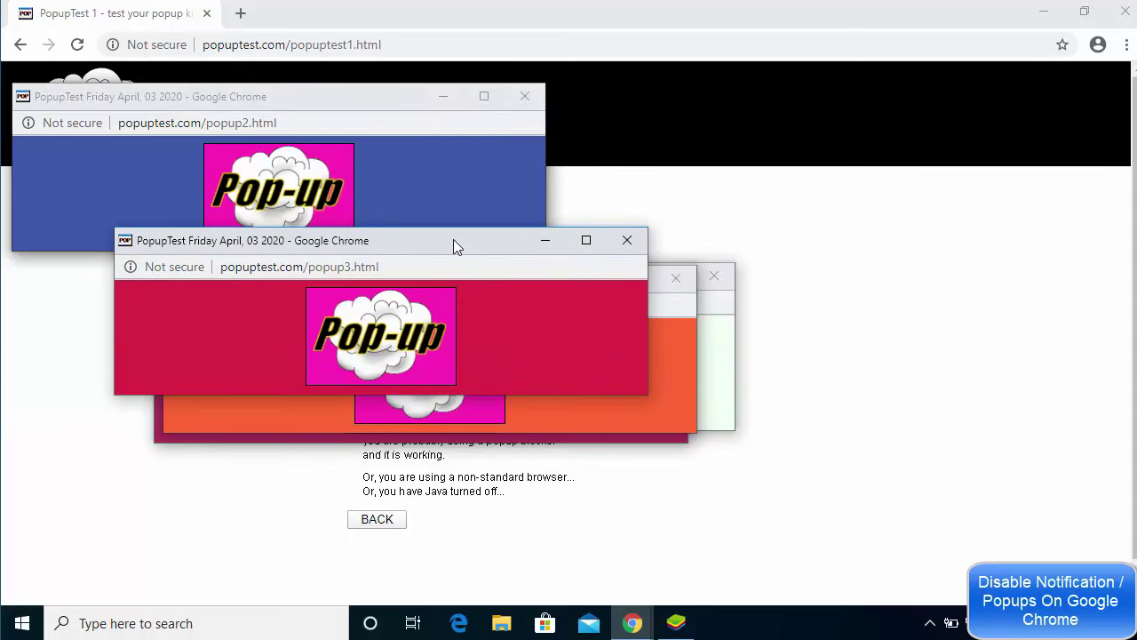
- Close every popup window the test launched
{"action": "left_click", "coordinate": [624, 242]}
{"action": "left_click", "coordinate": [675, 279]}
{"action": "left_click", "coordinate": [702, 281]}
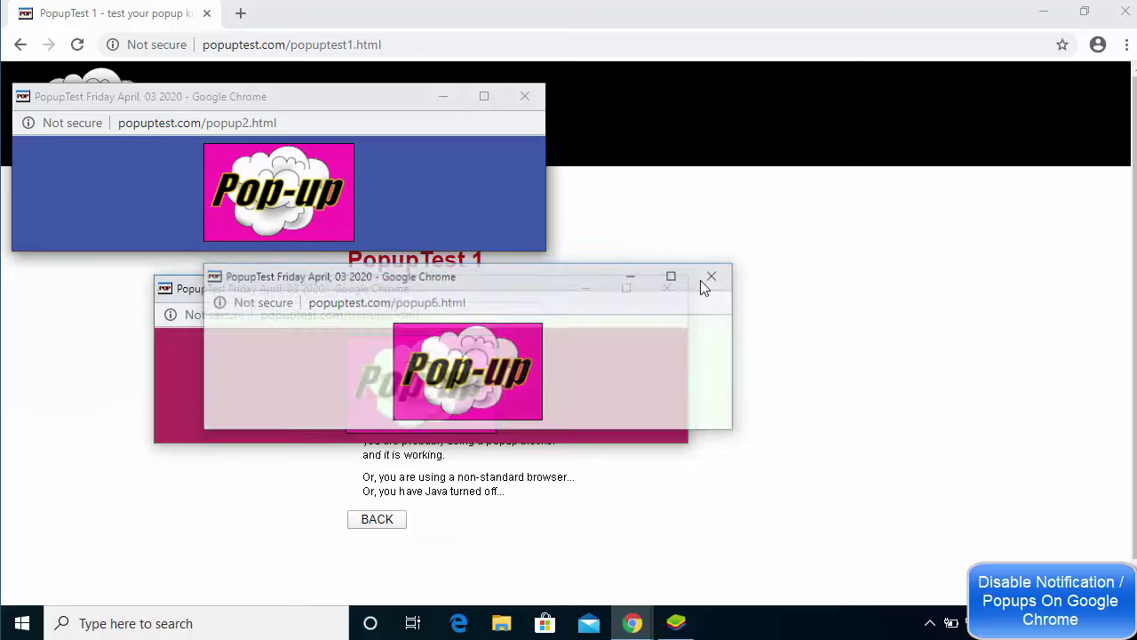
{"action": "left_click", "coordinate": [667, 289]}
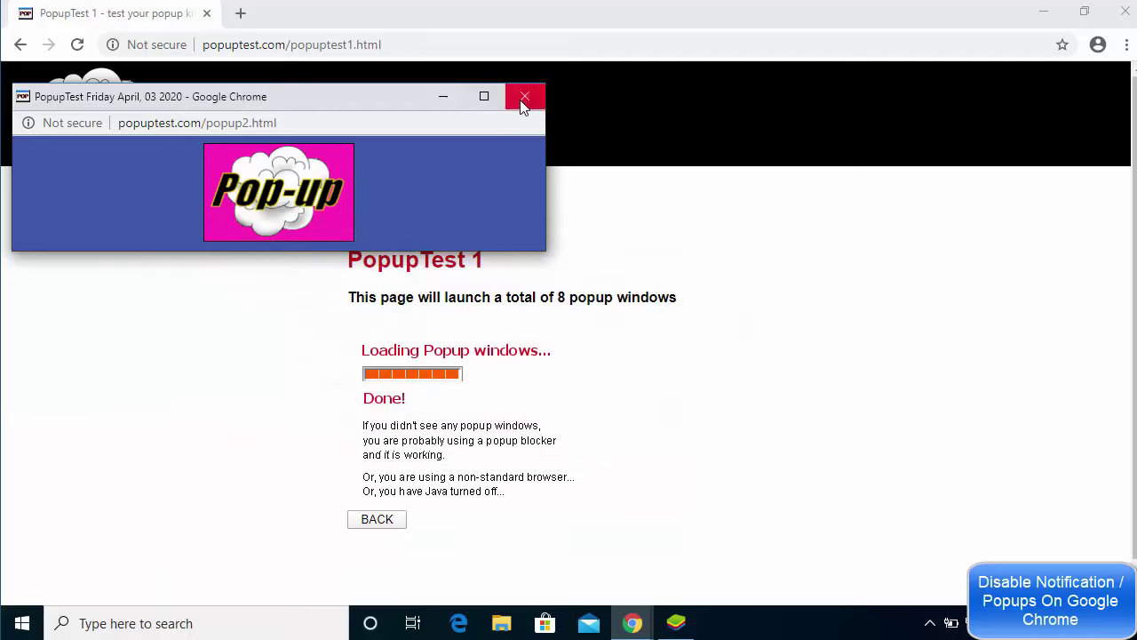
{"action": "left_click", "coordinate": [524, 98]}
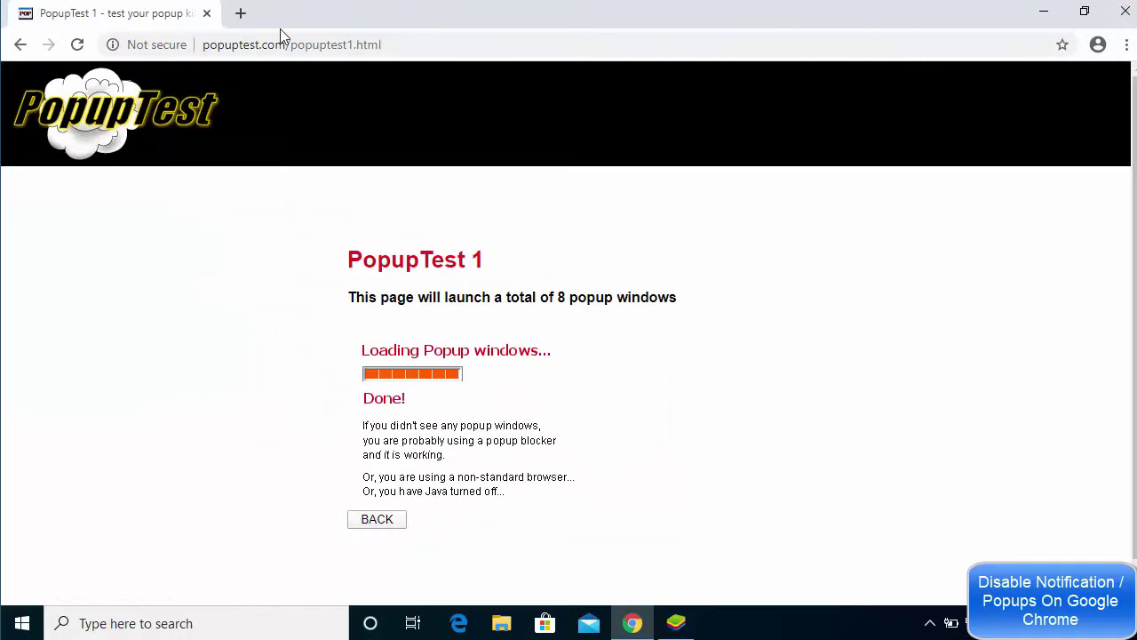
- Open Chrome Settings from the main menu in a new tab
{"action": "left_click", "coordinate": [241, 14]}
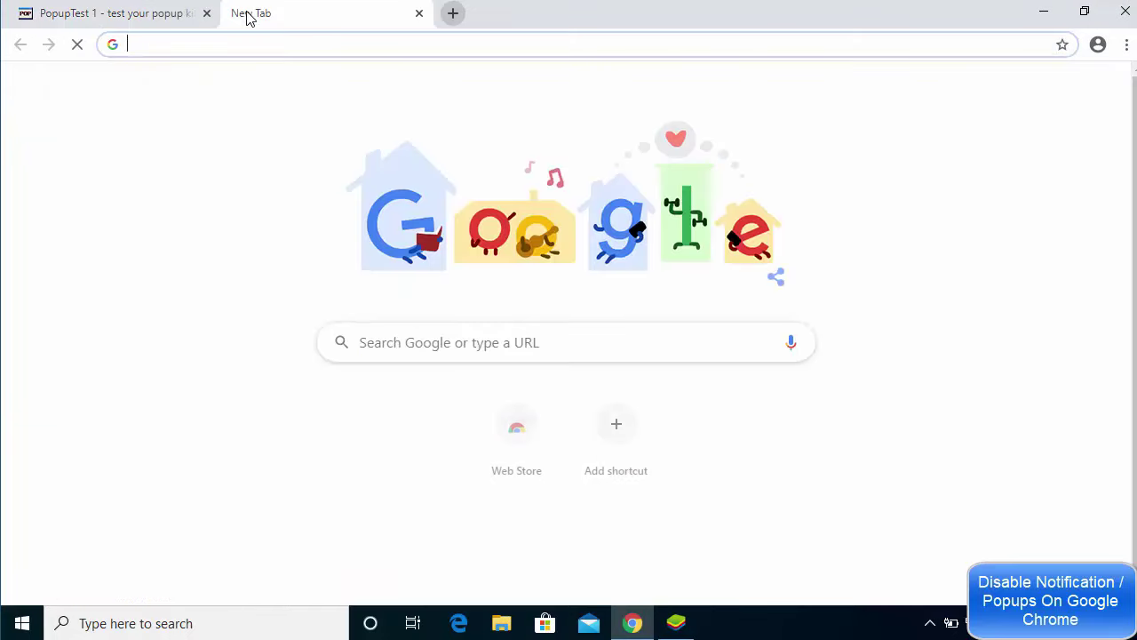
{"action": "left_click", "coordinate": [1125, 49]}
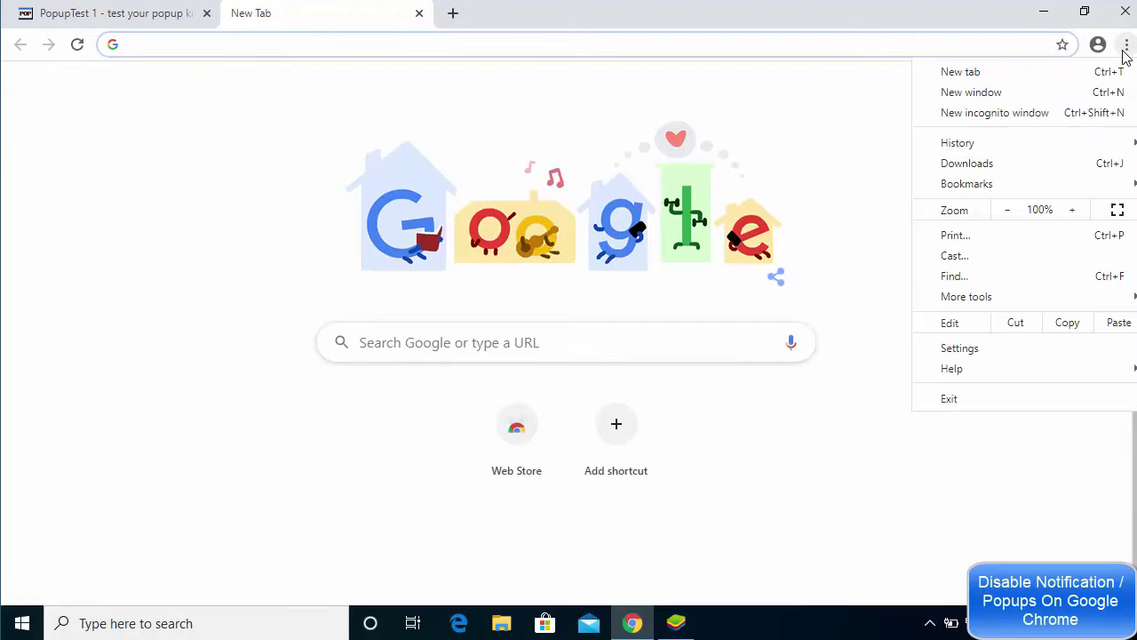
{"action": "left_click", "coordinate": [961, 348]}
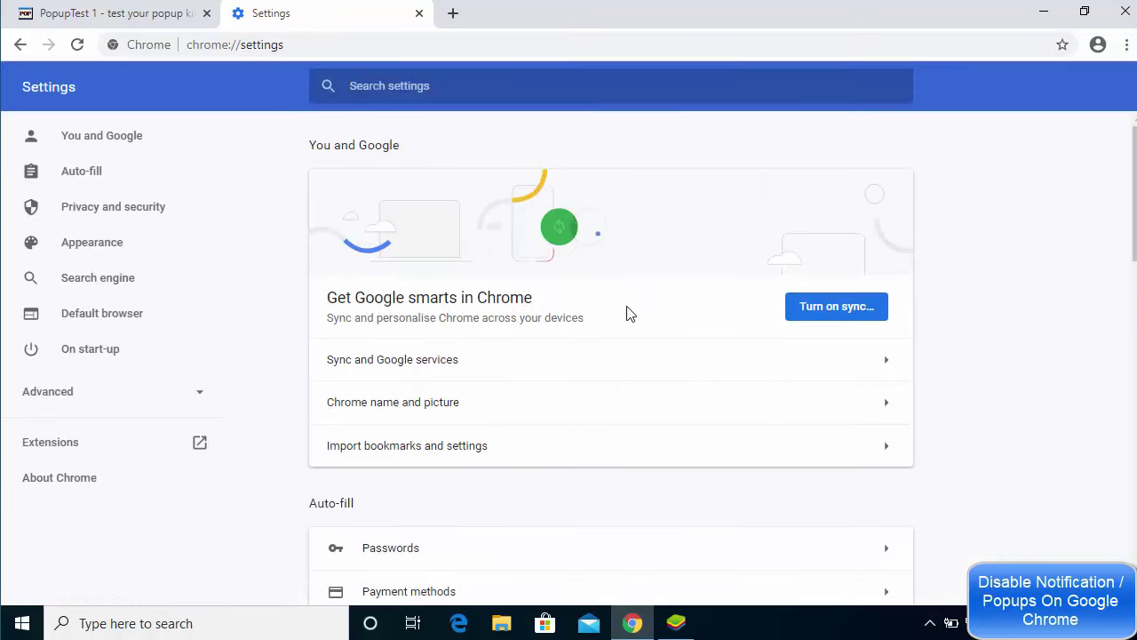
{"action": "scroll", "coordinate": [469, 317], "scroll_direction": "down", "scroll_amount": 5}
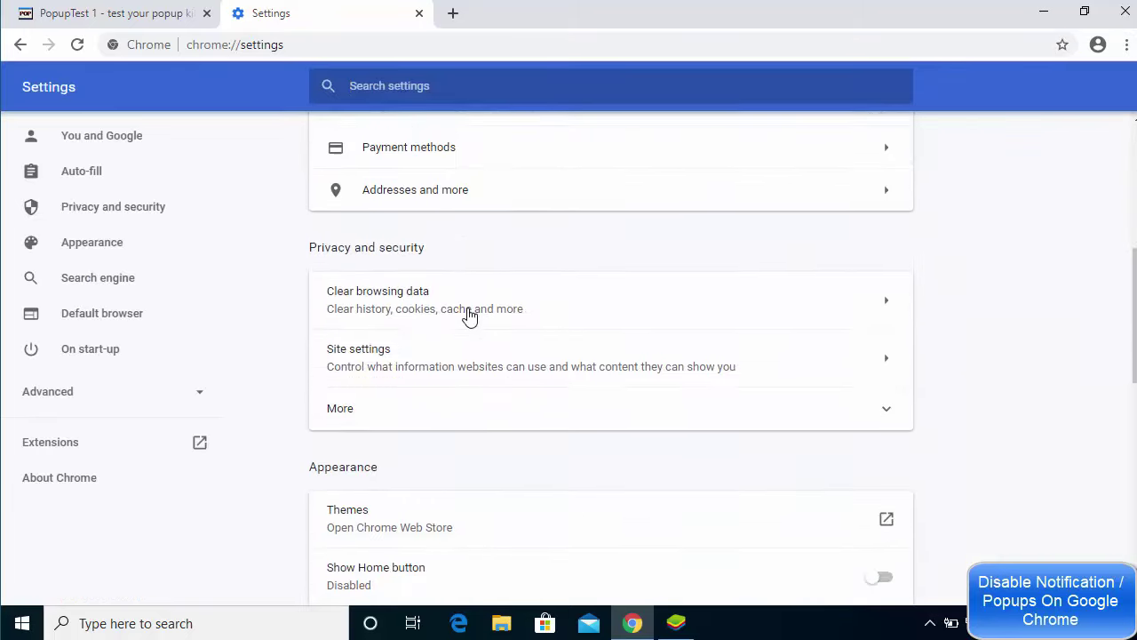
{"action": "scroll", "coordinate": [469, 317], "scroll_direction": "down", "scroll_amount": 6}
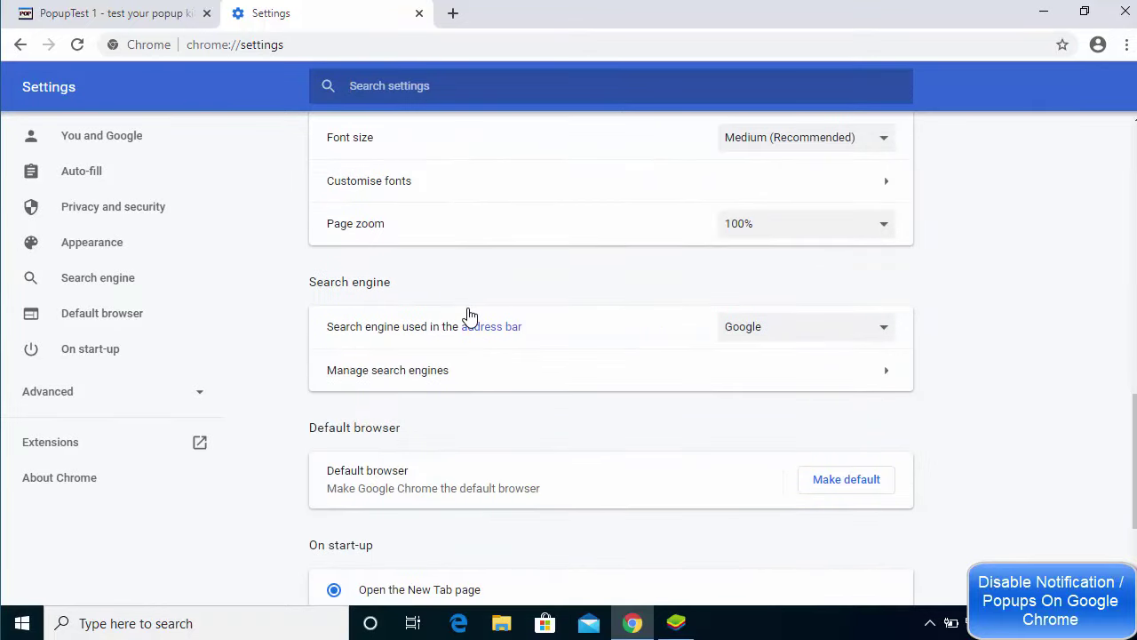
{"action": "scroll", "coordinate": [469, 317], "scroll_direction": "down", "scroll_amount": 3}
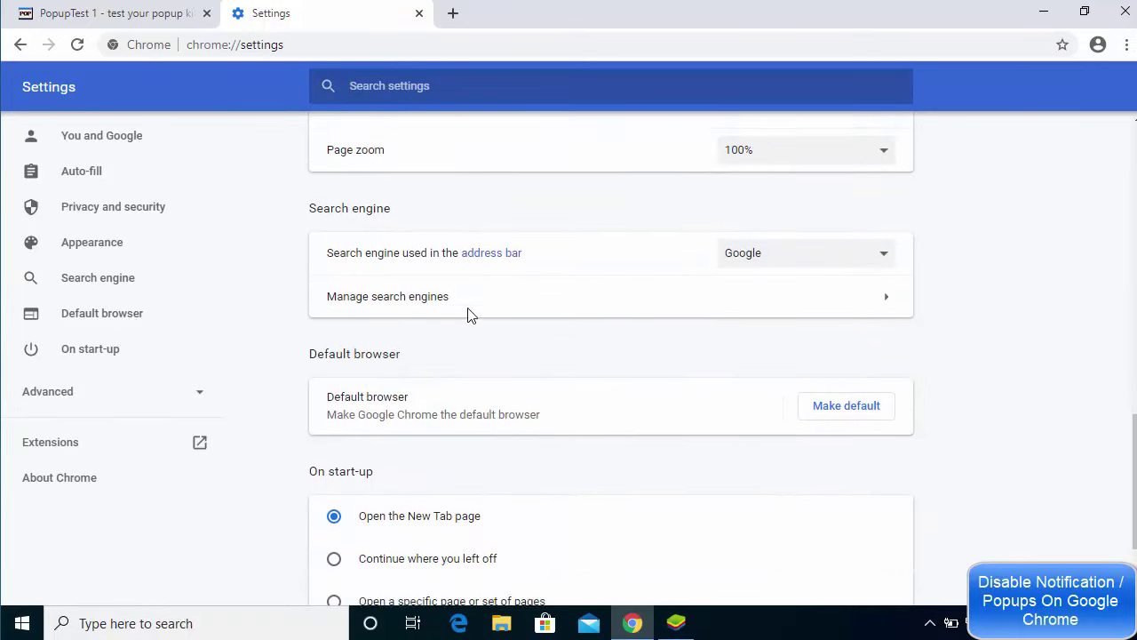
- Expand Advanced settings and go to the Privacy and security section
{"action": "left_click", "coordinate": [594, 532]}
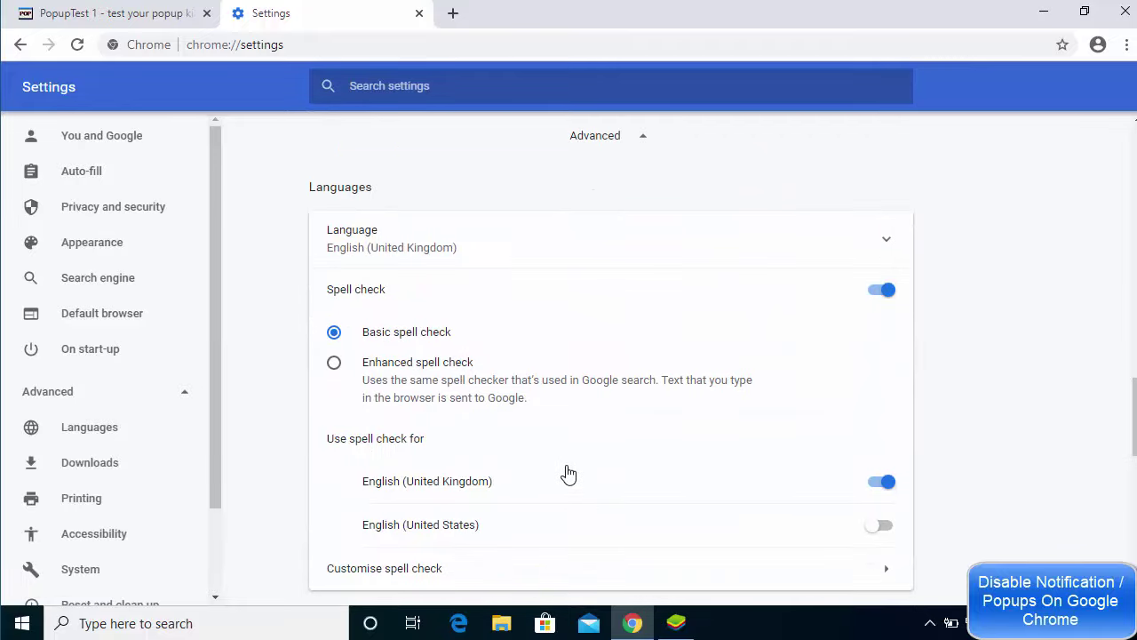
{"action": "scroll", "coordinate": [561, 462], "scroll_direction": "down", "scroll_amount": 2}
{"action": "scroll", "coordinate": [553, 455], "scroll_direction": "down", "scroll_amount": 5}
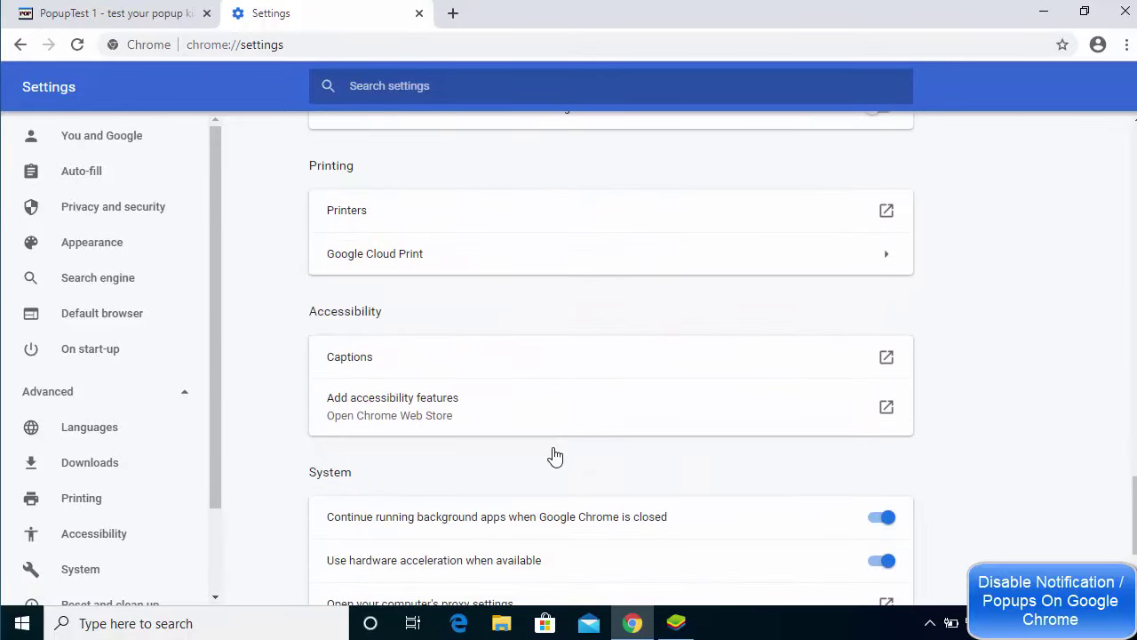
{"action": "scroll", "coordinate": [554, 455], "scroll_direction": "down", "scroll_amount": 2}
{"action": "scroll", "coordinate": [556, 455], "scroll_direction": "up", "scroll_amount": 4}
{"action": "scroll", "coordinate": [553, 455], "scroll_direction": "up", "scroll_amount": 12}
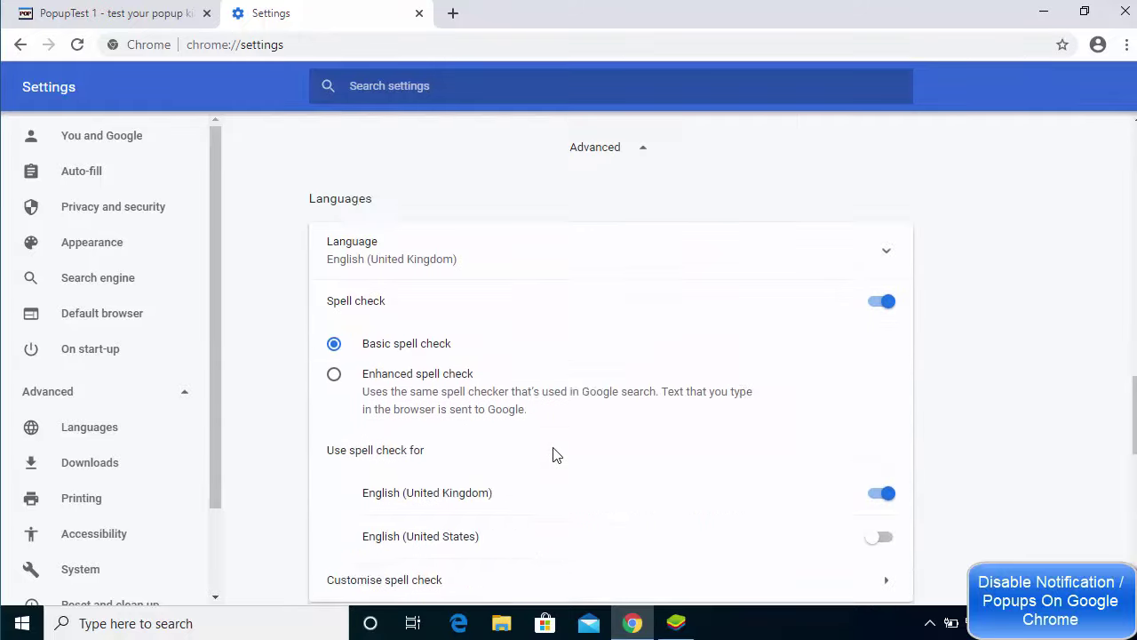
{"action": "scroll", "coordinate": [553, 455], "scroll_direction": "up", "scroll_amount": 2}
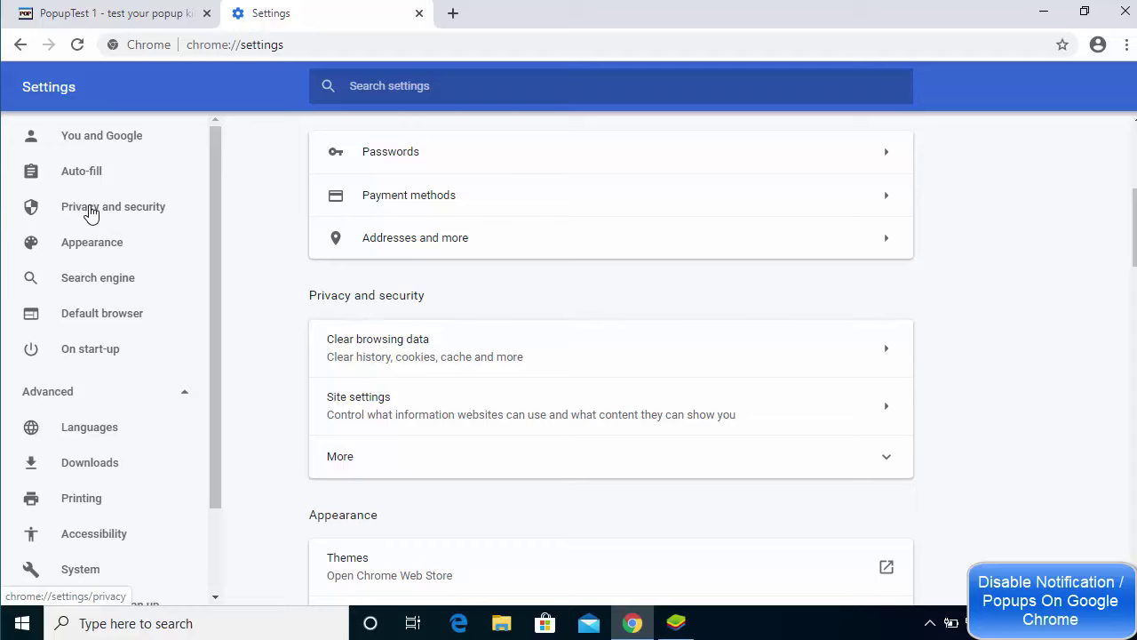
{"action": "left_click", "coordinate": [94, 211]}
{"action": "scroll", "coordinate": [444, 363], "scroll_direction": "up", "scroll_amount": 3}
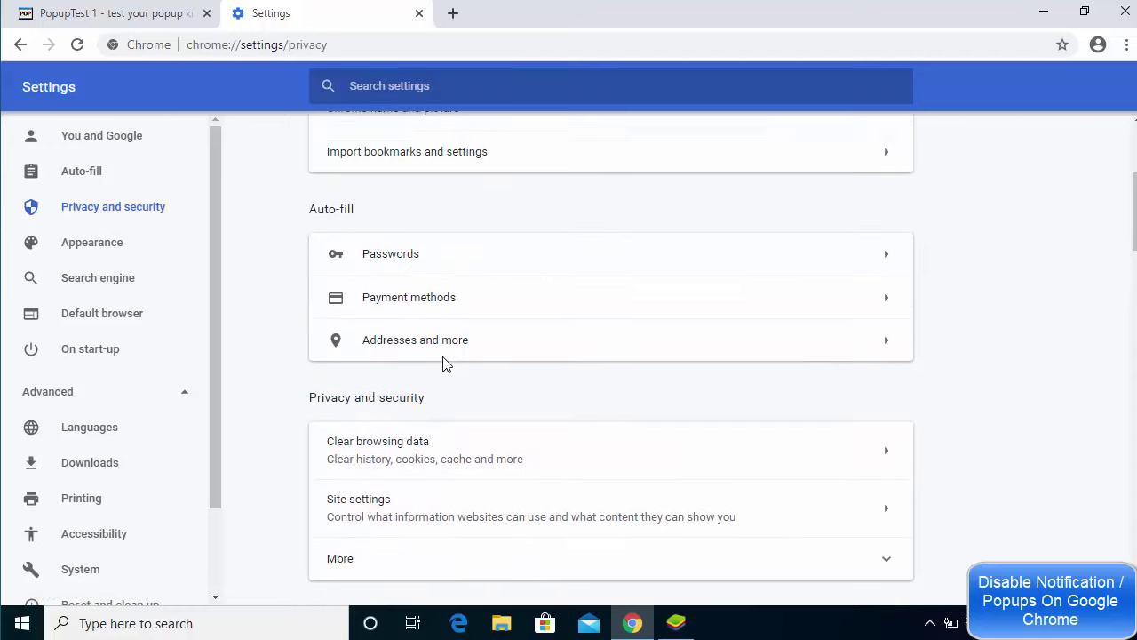
{"action": "triple_click", "coordinate": [338, 410]}
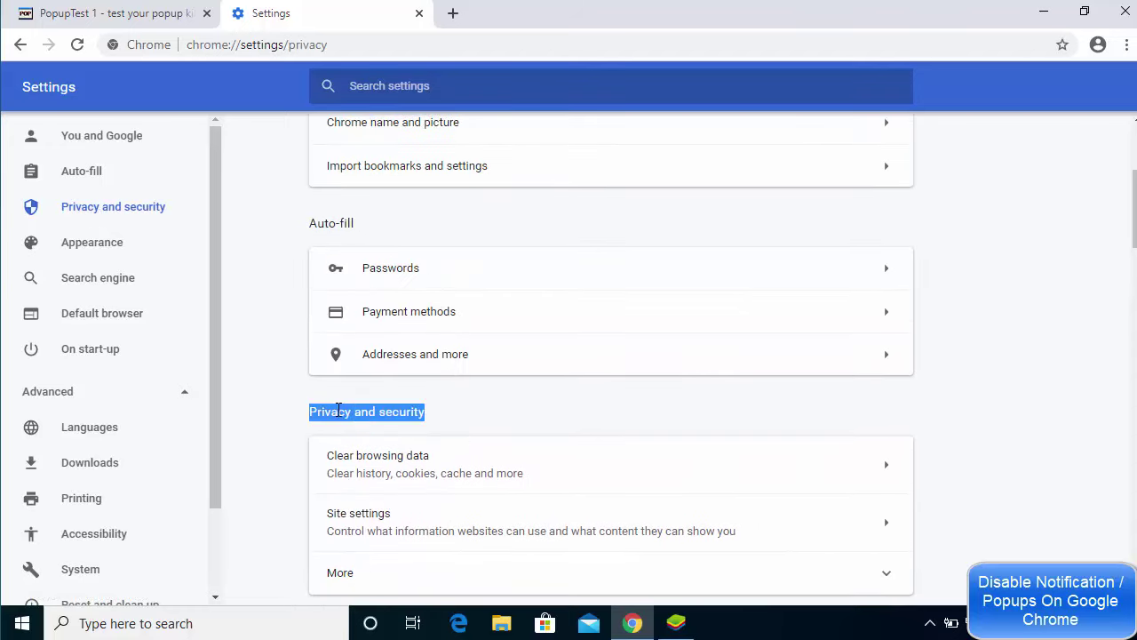
{"action": "scroll", "coordinate": [365, 406], "scroll_direction": "down", "scroll_amount": 2}
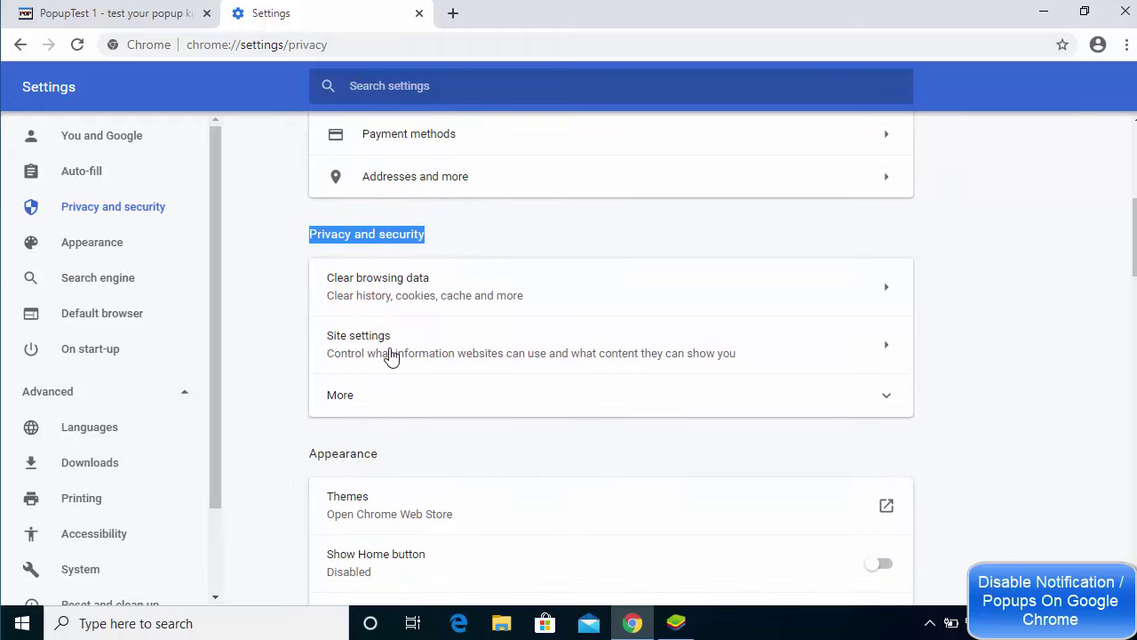
- Enter Site settings and open the Notifications permission page
{"action": "left_click", "coordinate": [392, 365]}
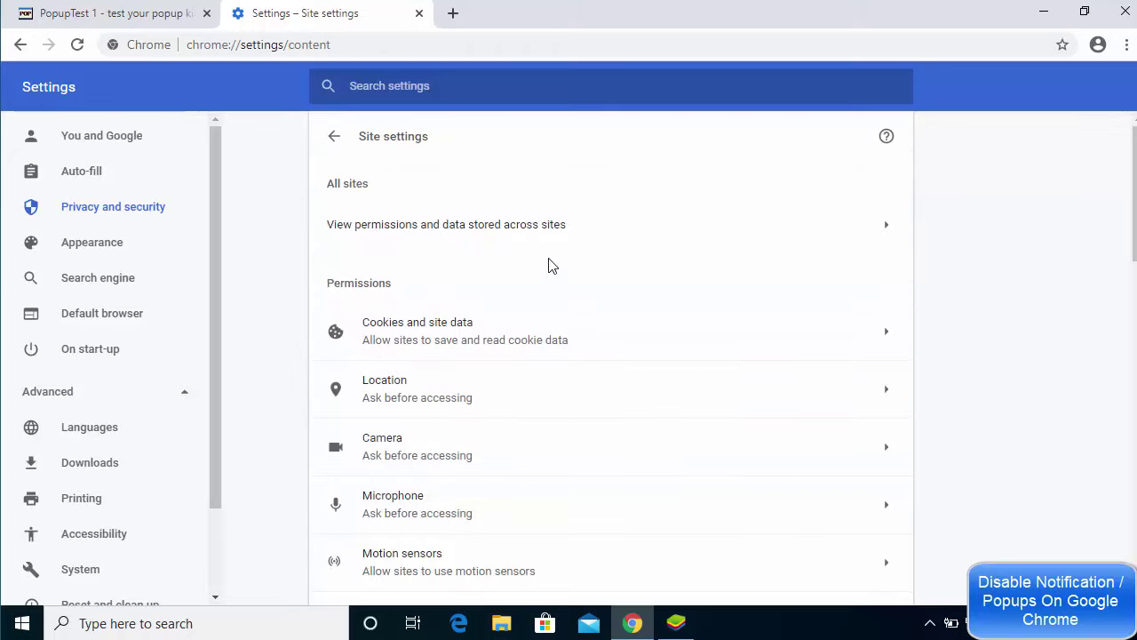
{"action": "scroll", "coordinate": [551, 279], "scroll_direction": "down", "scroll_amount": 3}
{"action": "scroll", "coordinate": [551, 283], "scroll_direction": "down", "scroll_amount": 2}
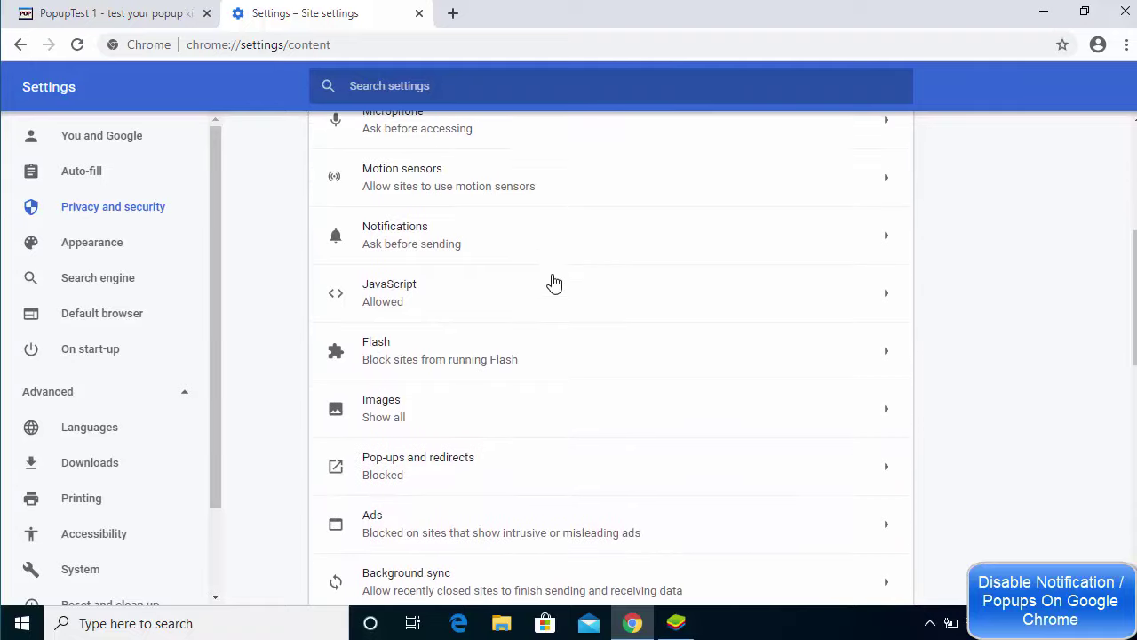
{"action": "scroll", "coordinate": [551, 284], "scroll_direction": "up", "scroll_amount": 5}
{"action": "scroll", "coordinate": [533, 320], "scroll_direction": "down", "scroll_amount": 3}
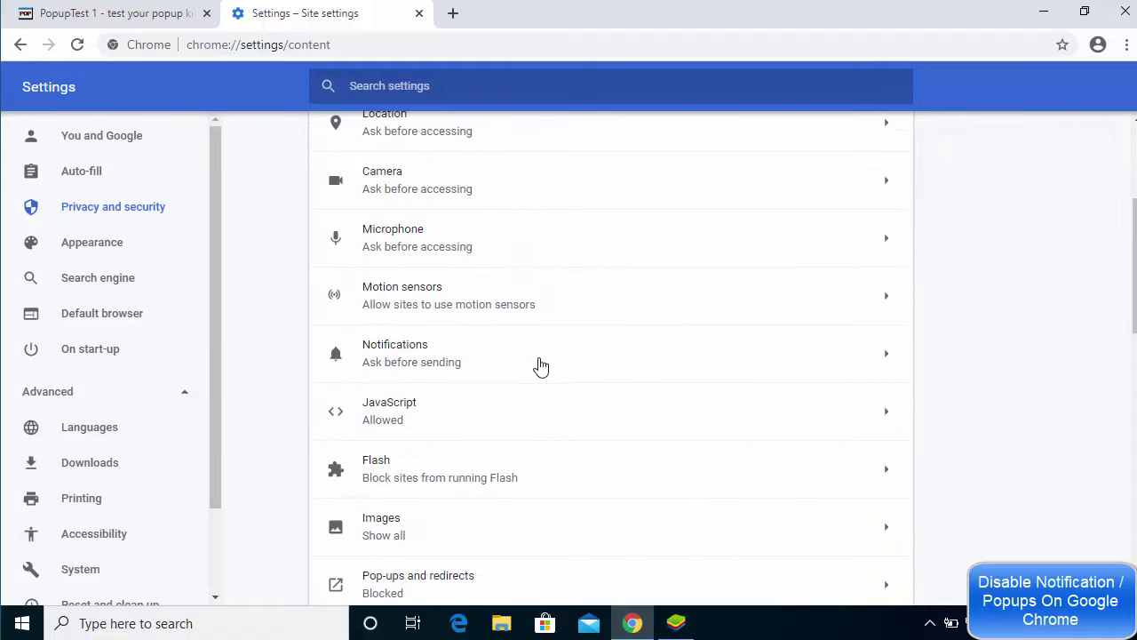
{"action": "left_click", "coordinate": [430, 367]}
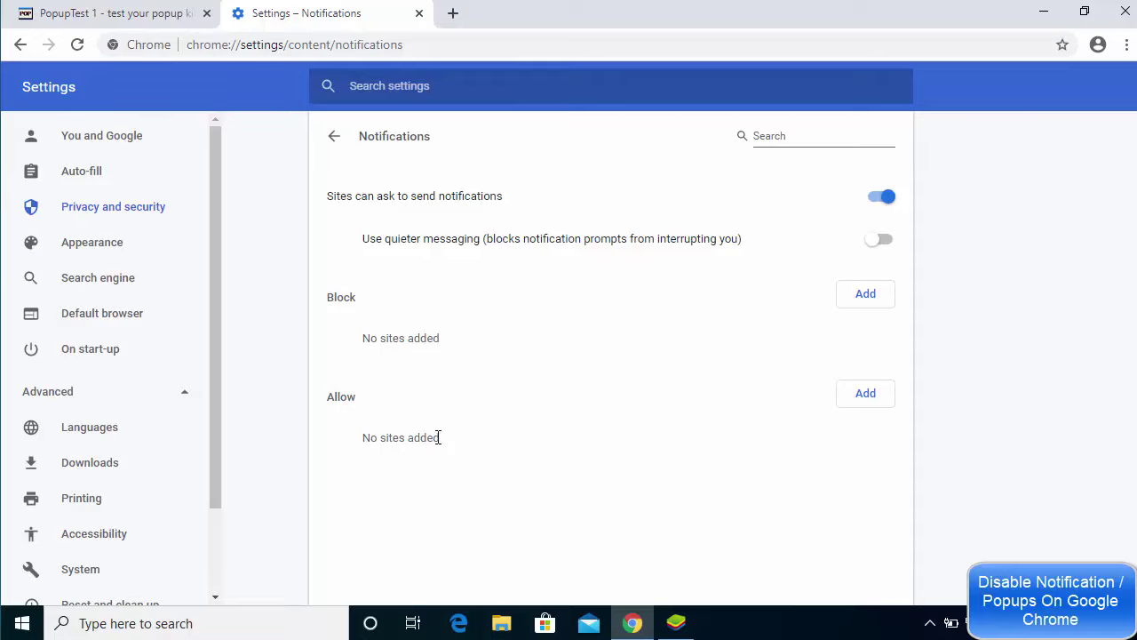
- Turn off 'Sites can ask to send notifications'
{"action": "double_click", "coordinate": [337, 397]}
{"action": "left_click", "coordinate": [872, 204]}
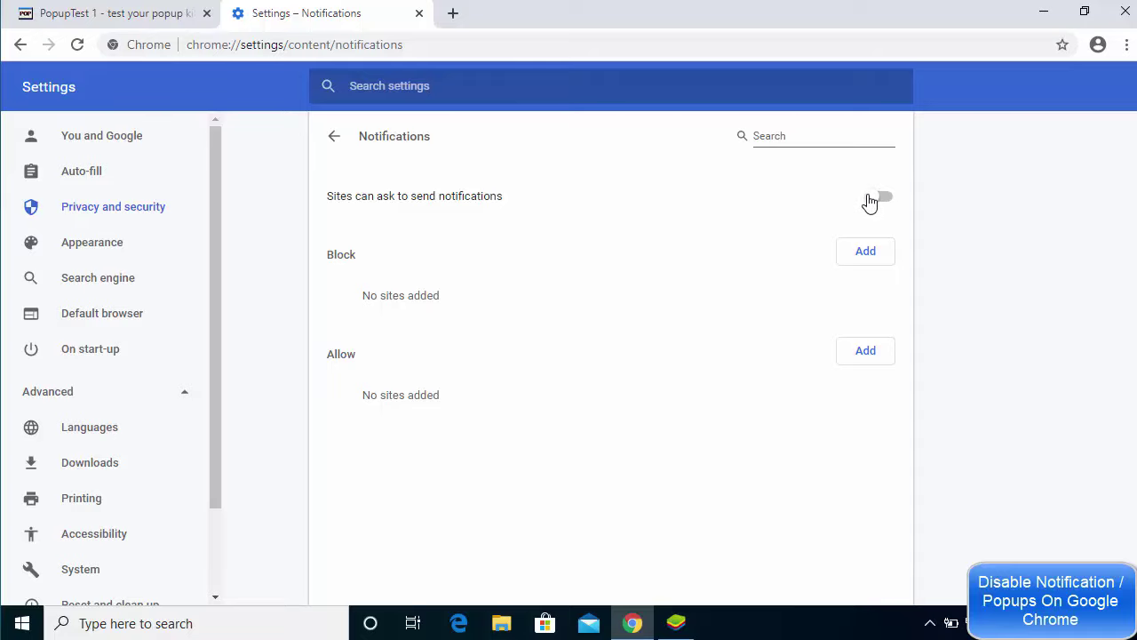
- Go back to Site settings and open Pop-ups and redirects
{"action": "left_click", "coordinate": [334, 136]}
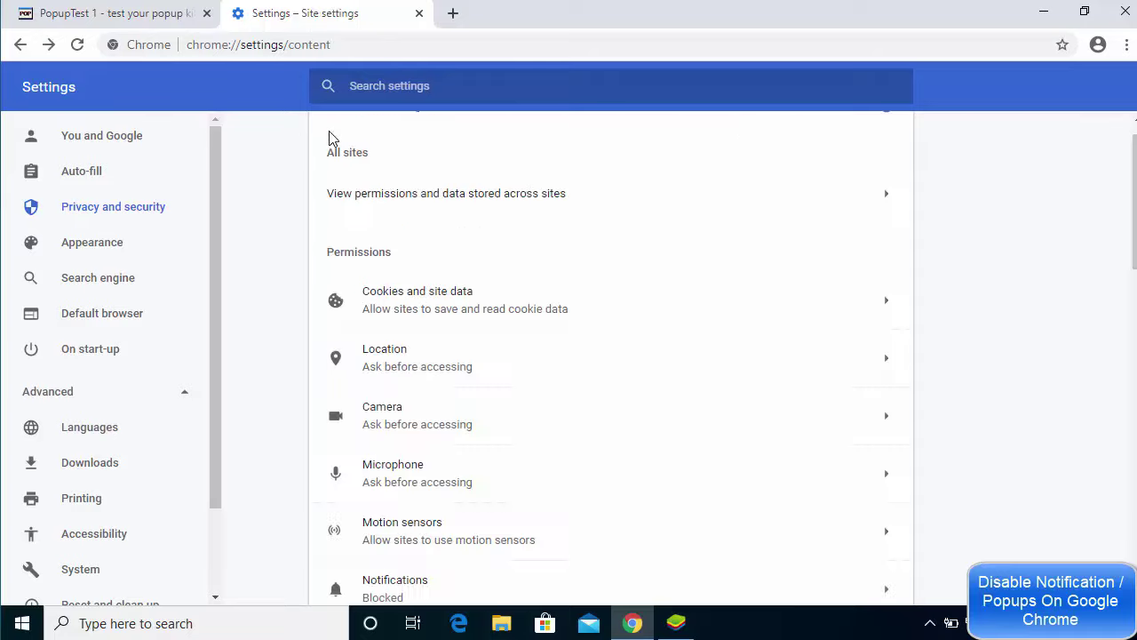
{"action": "scroll", "coordinate": [488, 262], "scroll_direction": "down", "scroll_amount": 1}
{"action": "scroll", "coordinate": [491, 267], "scroll_direction": "down", "scroll_amount": 2}
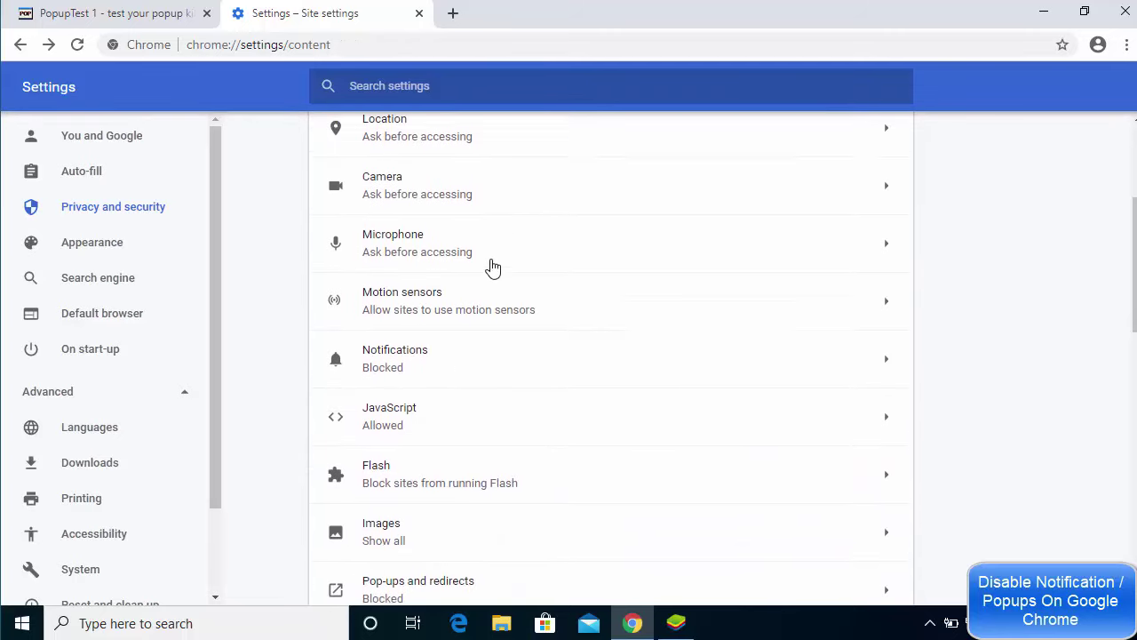
{"action": "scroll", "coordinate": [501, 317], "scroll_direction": "down", "scroll_amount": 2}
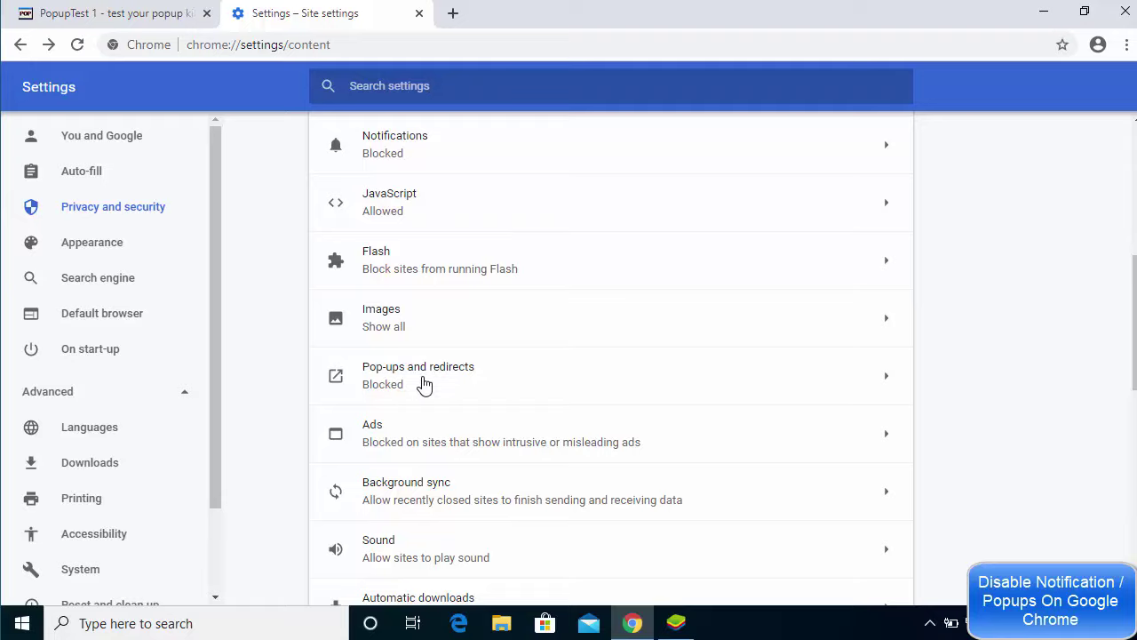
{"action": "left_click", "coordinate": [424, 384]}
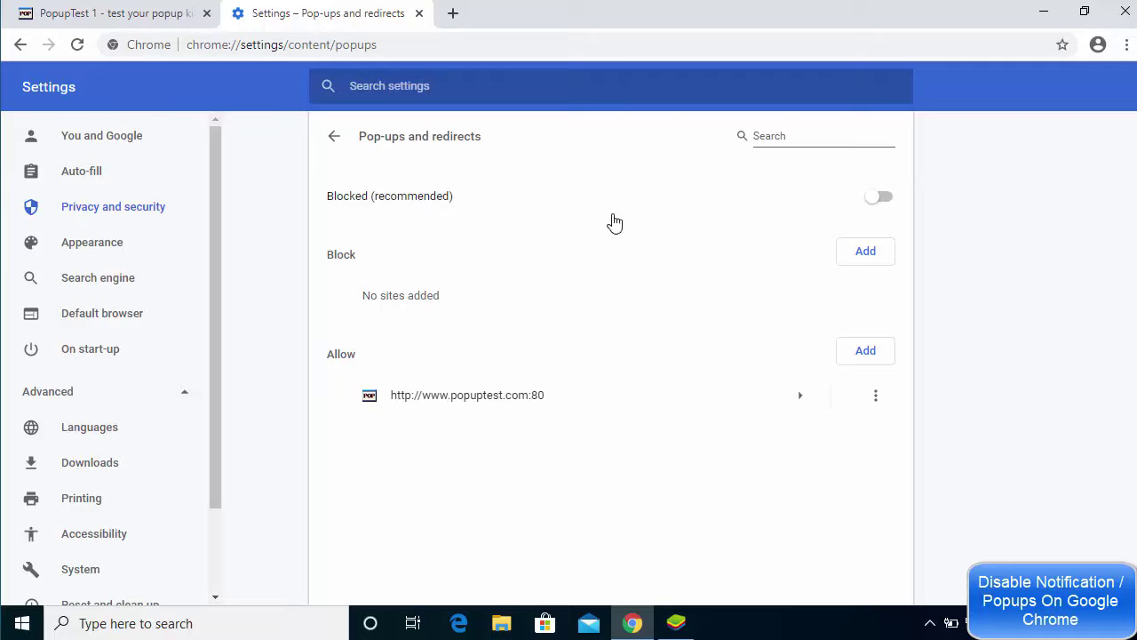
{"action": "left_click", "coordinate": [884, 199]}
{"action": "left_click", "coordinate": [875, 402]}
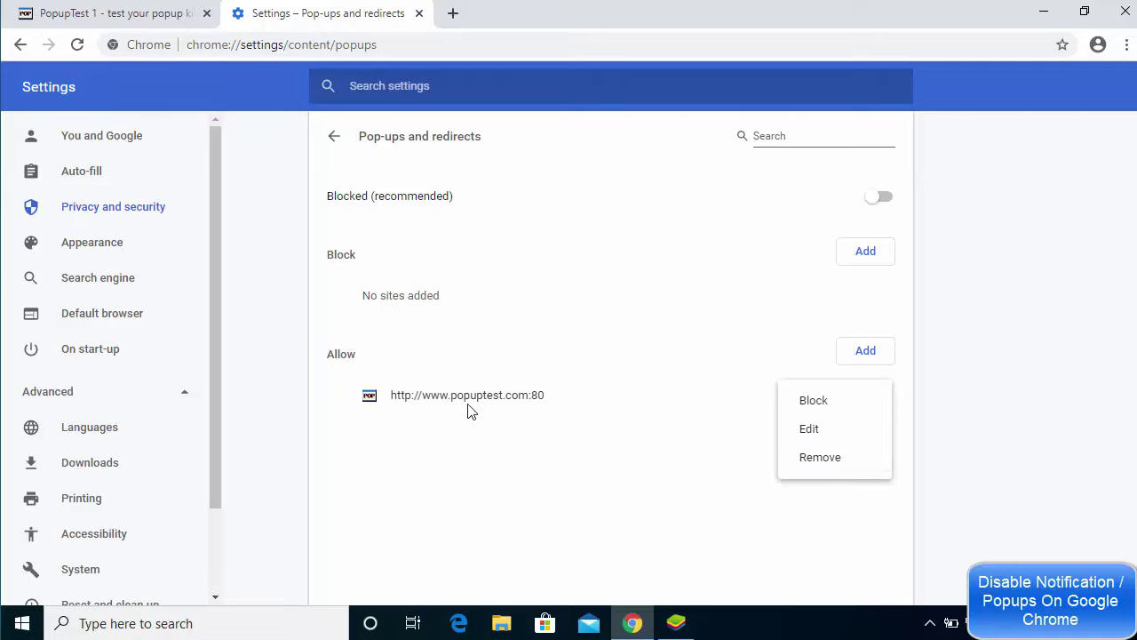
{"action": "left_click", "coordinate": [524, 421]}
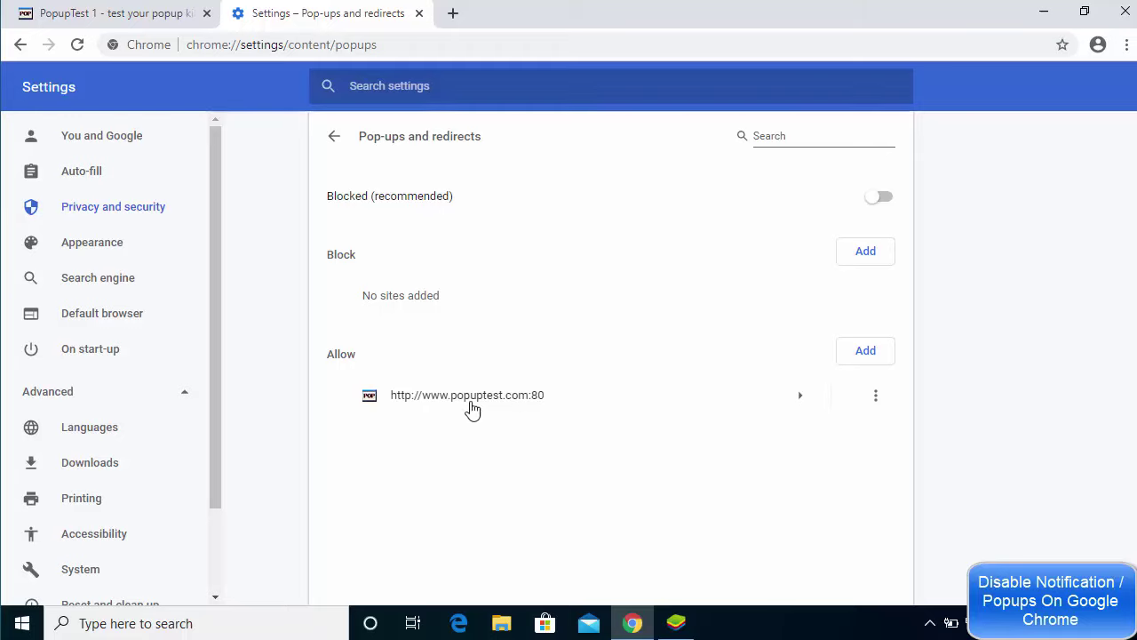
{"action": "left_click", "coordinate": [129, 17]}
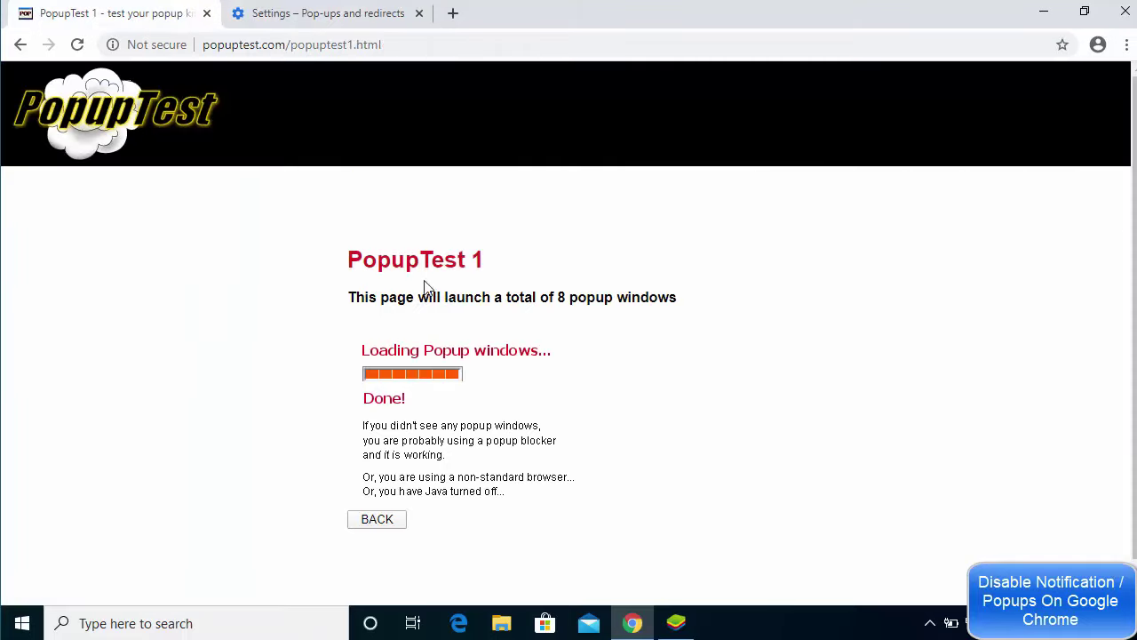
{"action": "left_click", "coordinate": [328, 16]}
{"action": "left_click", "coordinate": [878, 398]}
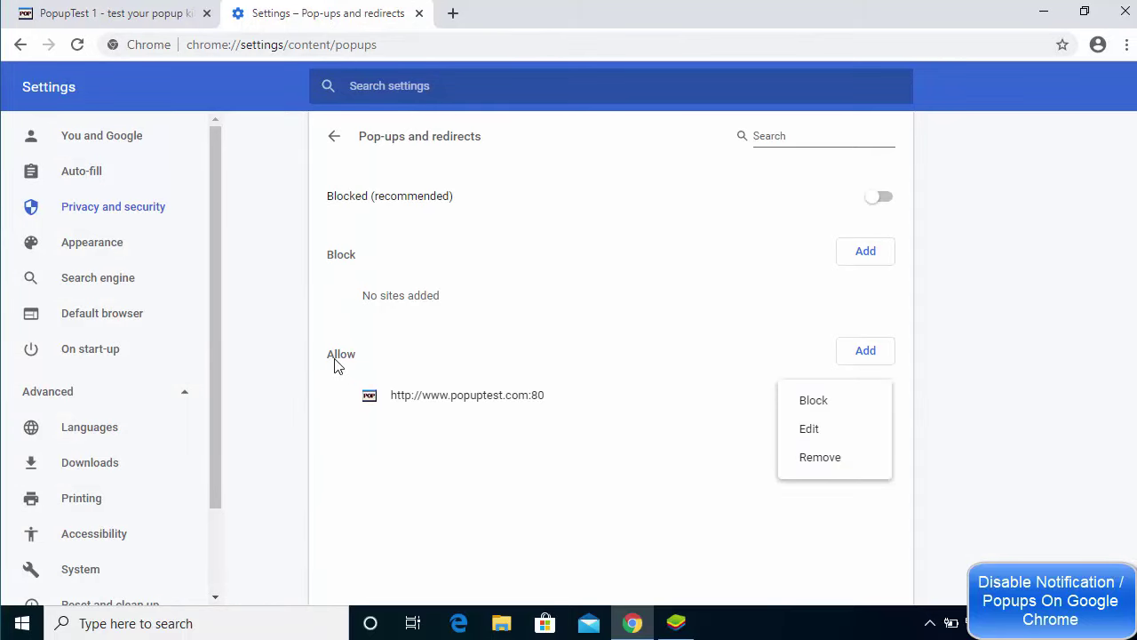
{"action": "left_click", "coordinate": [835, 469]}
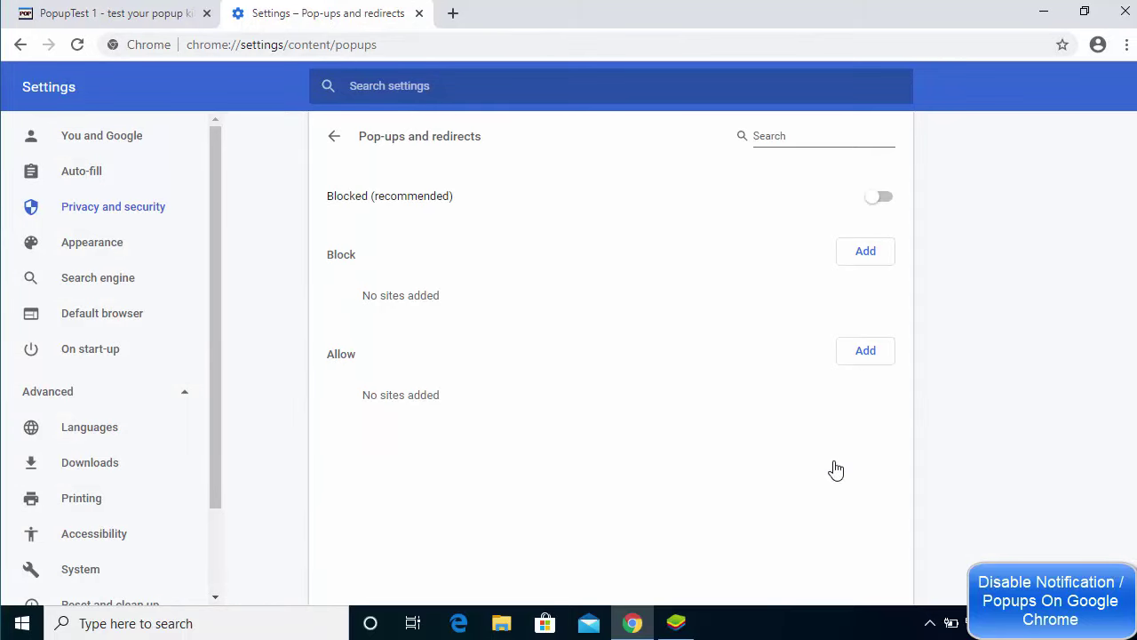
{"action": "left_click", "coordinate": [139, 18]}
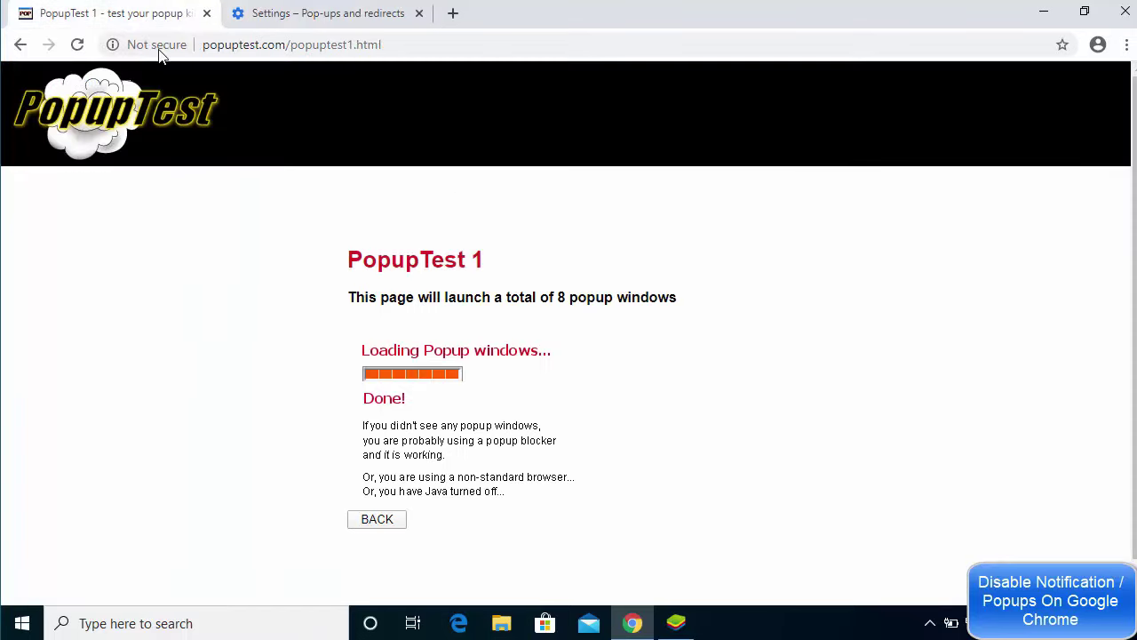
- Rerun the Multi-PopUp Test and confirm its pop-ups were blocked via the address-bar icon
{"action": "left_click", "coordinate": [132, 114]}
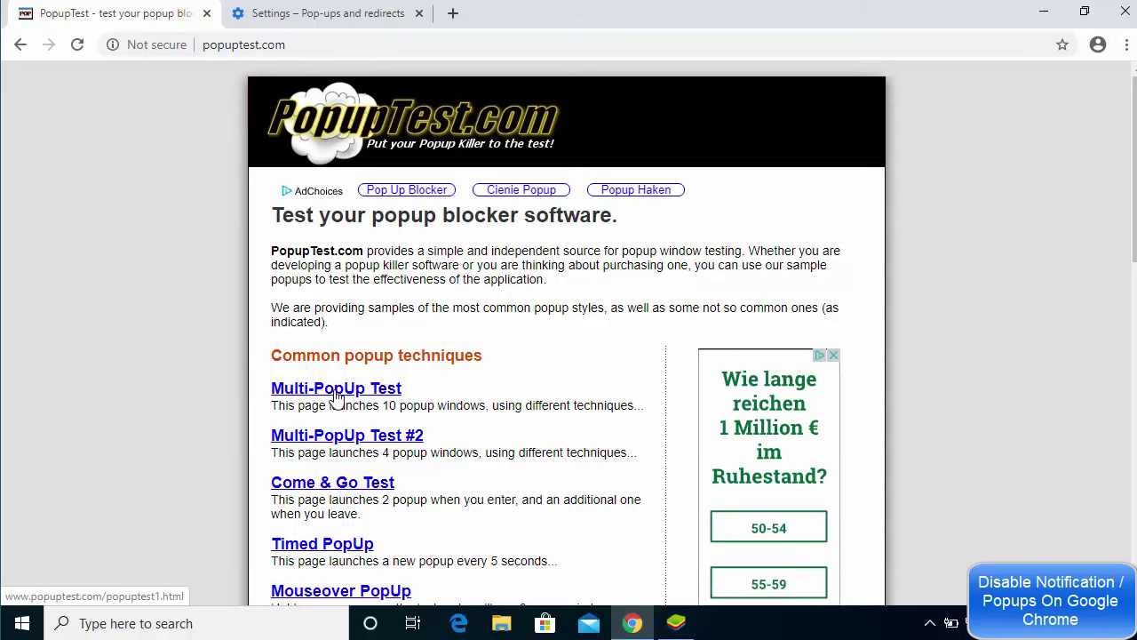
{"action": "left_click", "coordinate": [339, 393]}
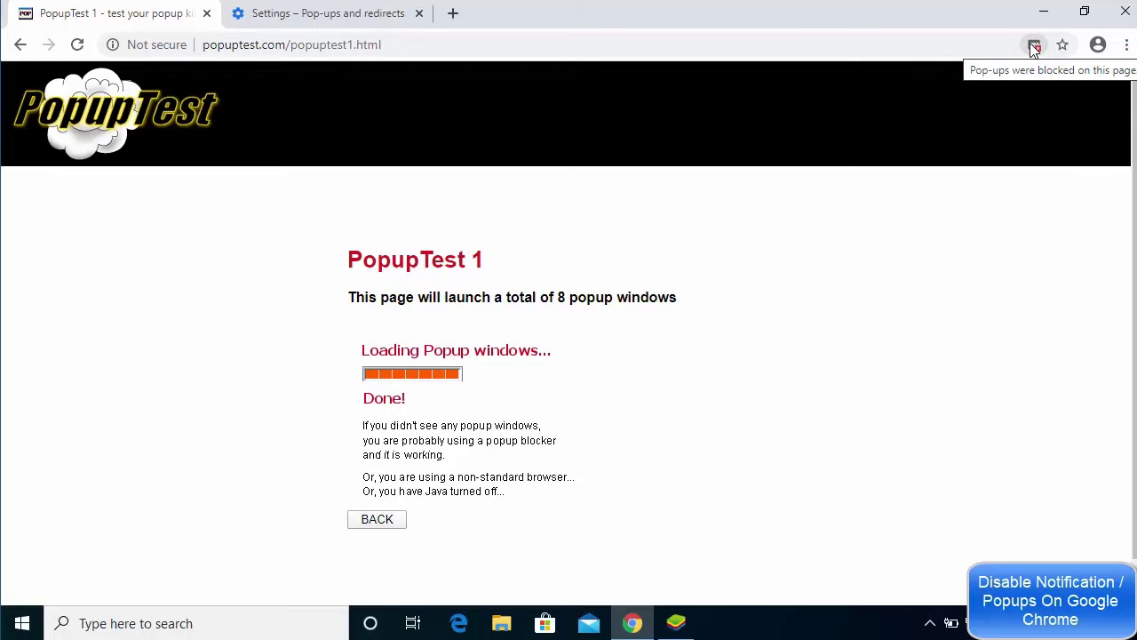
{"action": "left_click", "coordinate": [1034, 46]}
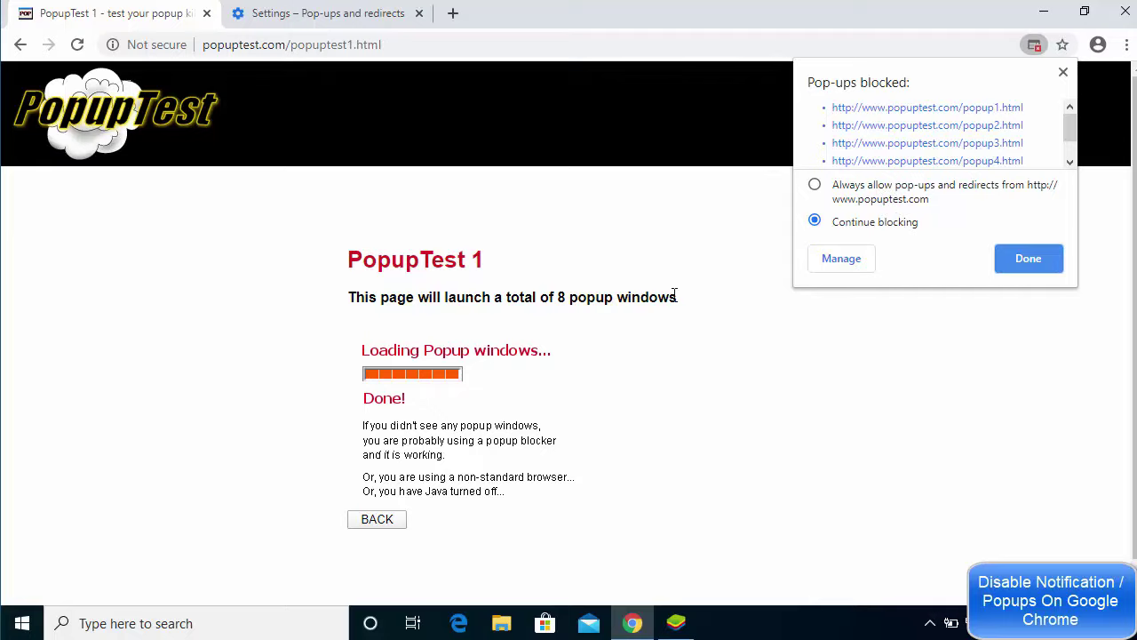
{"action": "left_click", "coordinate": [627, 249]}
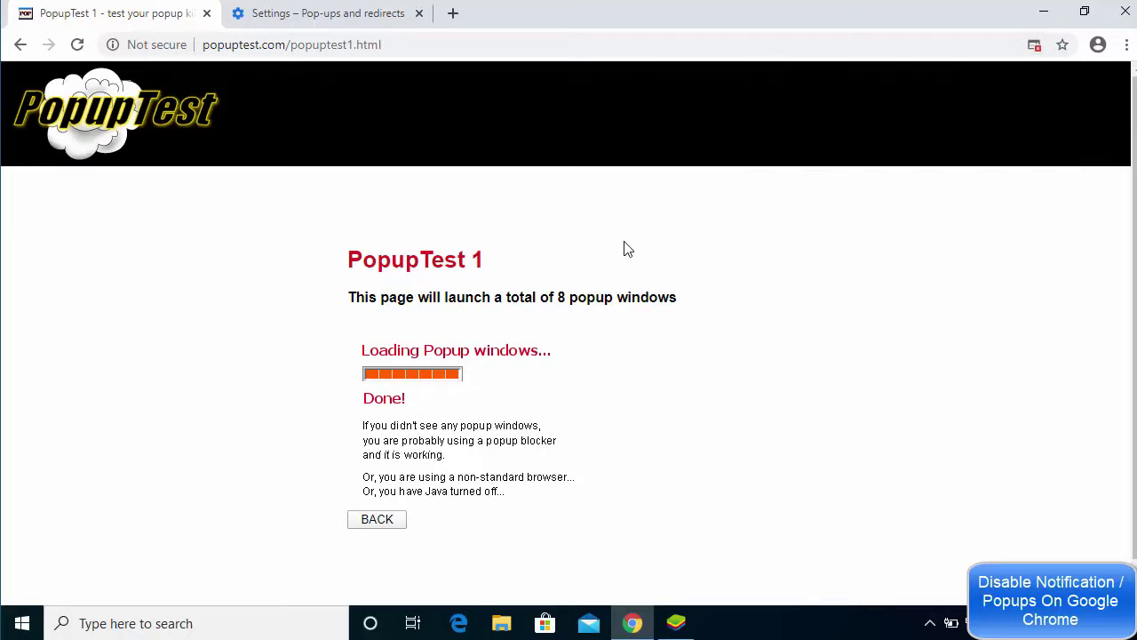
{"action": "left_click", "coordinate": [325, 20]}
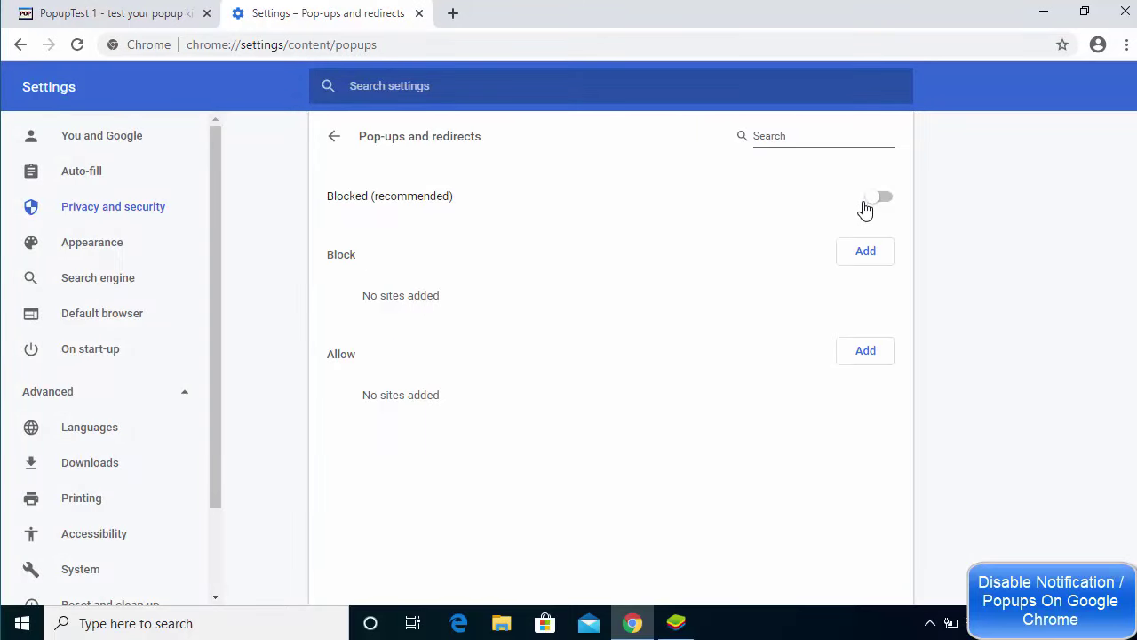